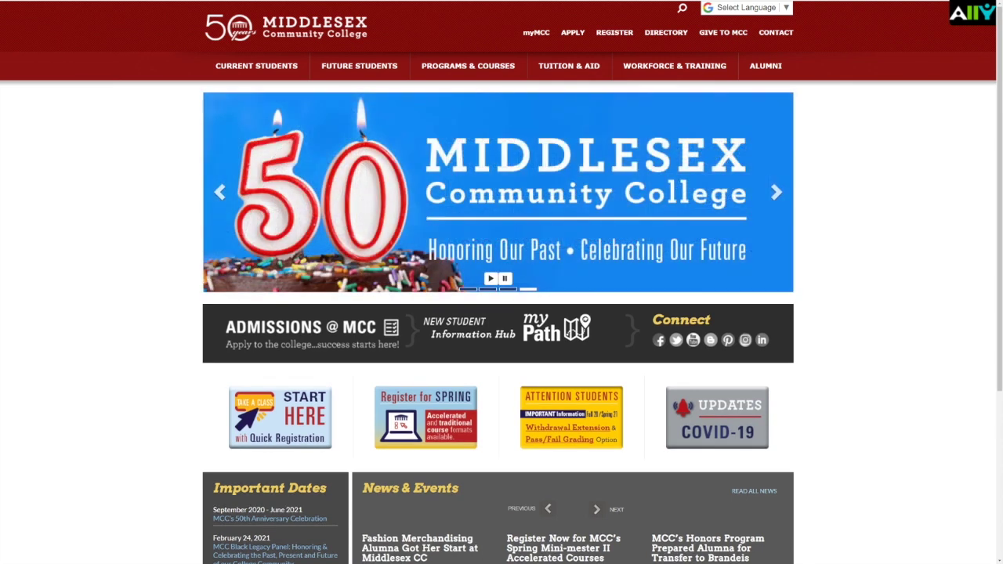
# Sign in to the student account through myMCC and continue past the More information required notice
pyautogui.click(539, 38)
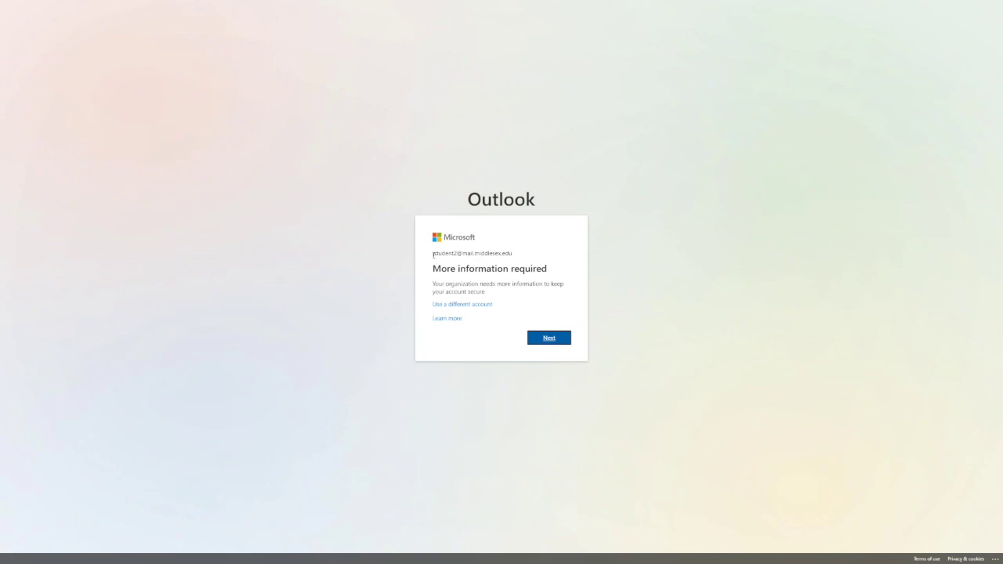
pyautogui.moveTo(433, 253); pyautogui.dragTo(528, 255)
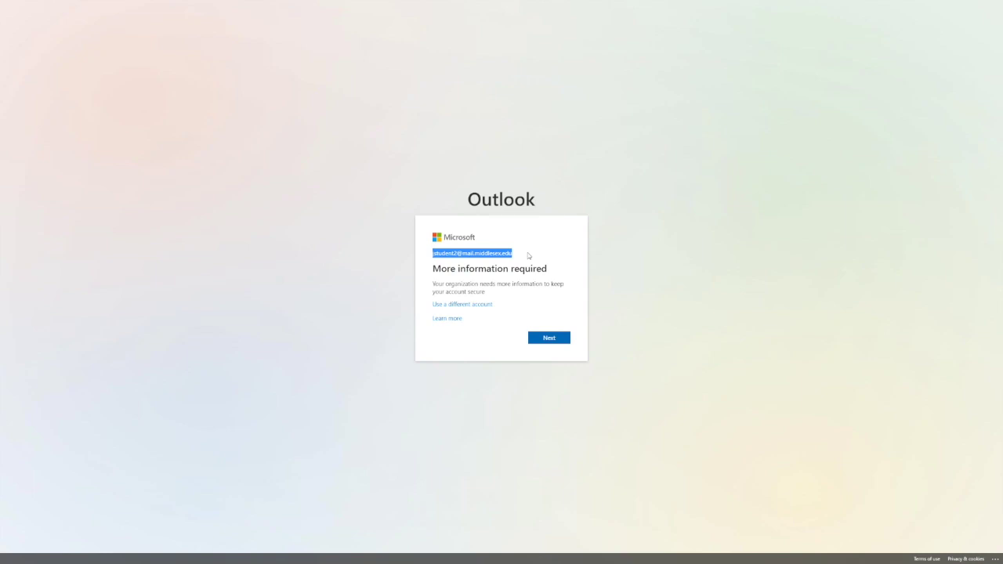
pyautogui.click(555, 318)
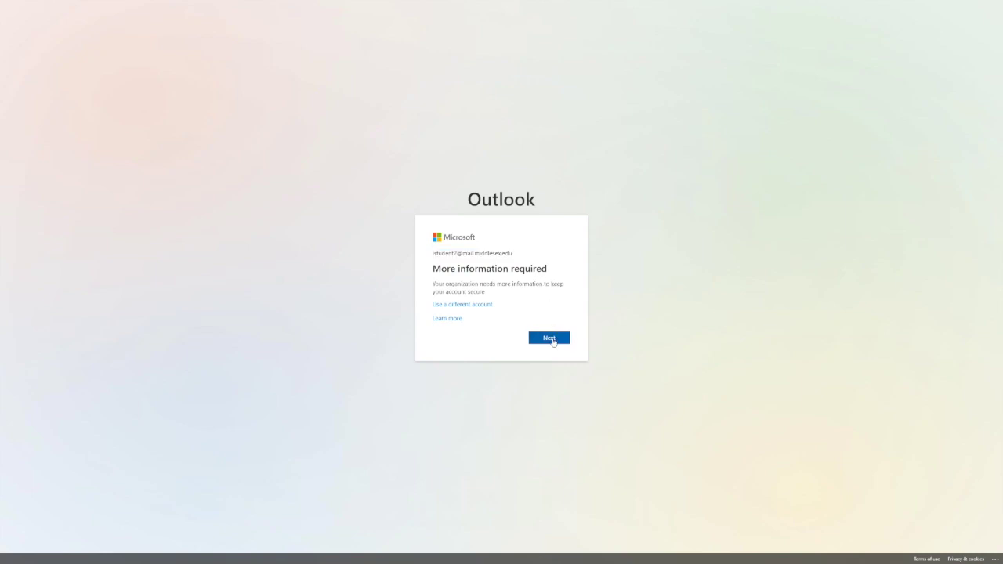
pyautogui.click(552, 339)
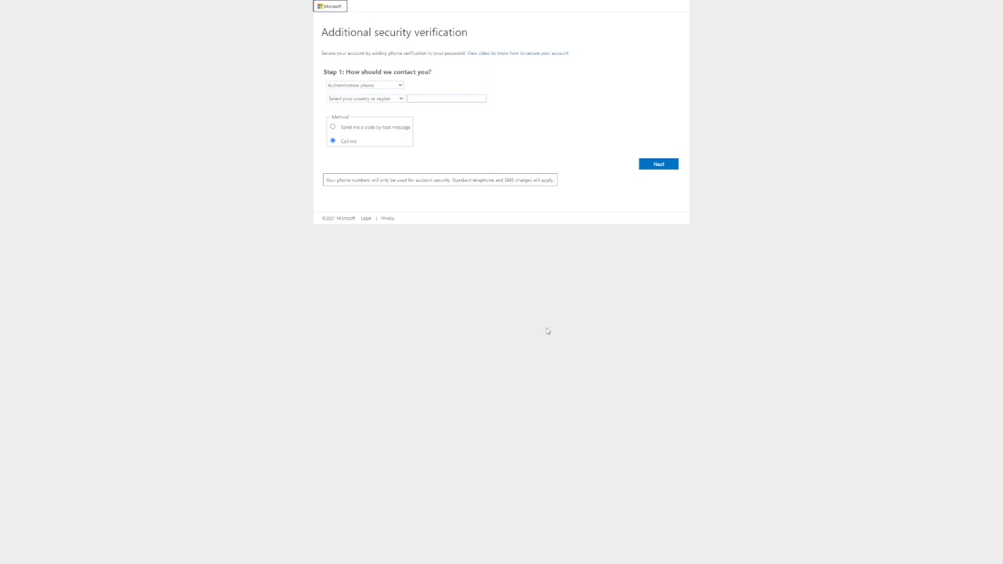
# Fill in verification details: Authentication phone, United States (+1), your phone number, and a code by text
pyautogui.hotkey('ctrl', '+')
pyautogui.hotkey('ctrl', '+')
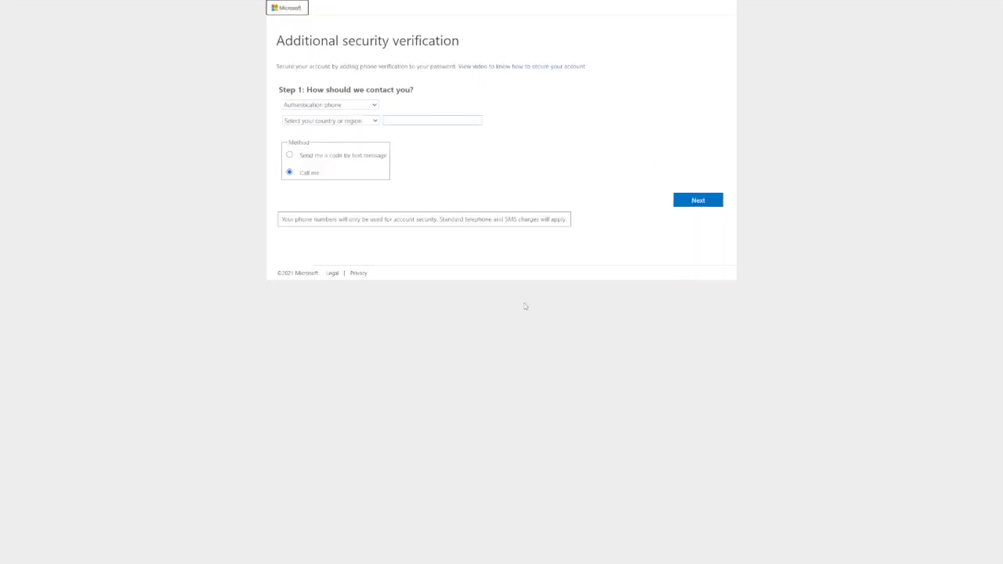
pyautogui.click(357, 106)
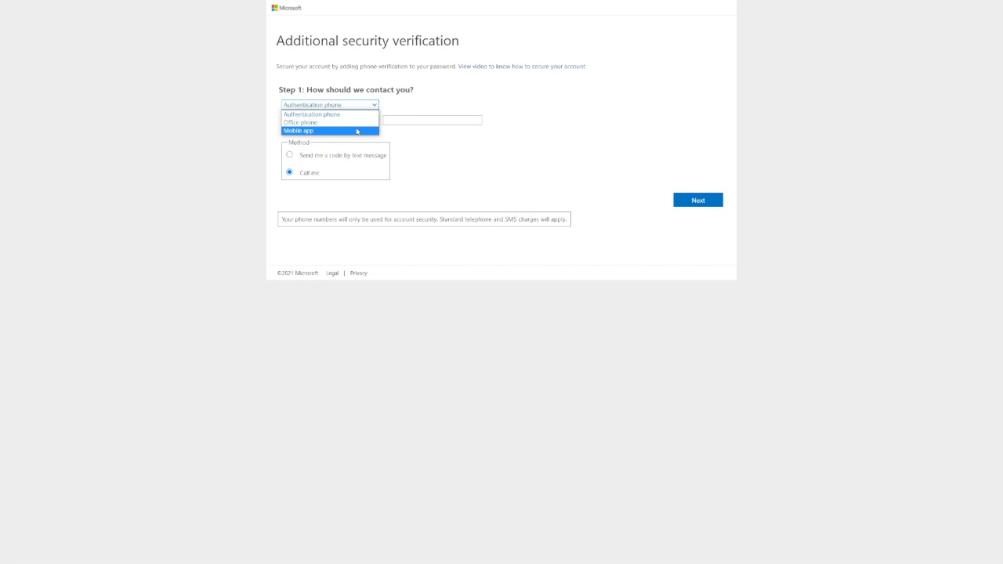
pyautogui.click(358, 115)
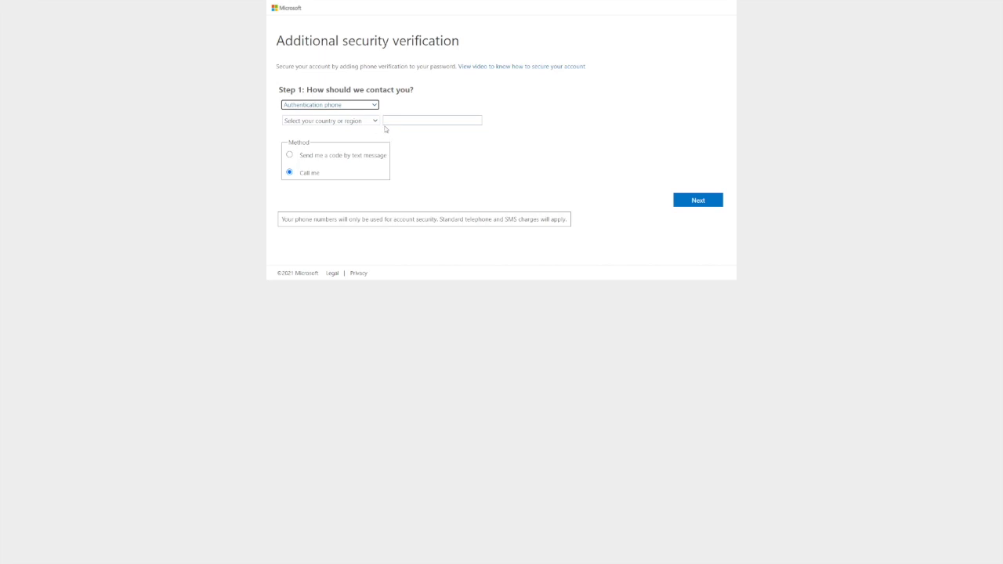
pyautogui.click(368, 124)
pyautogui.write('United States')
pyautogui.press('Return')
pyautogui.click(406, 120)
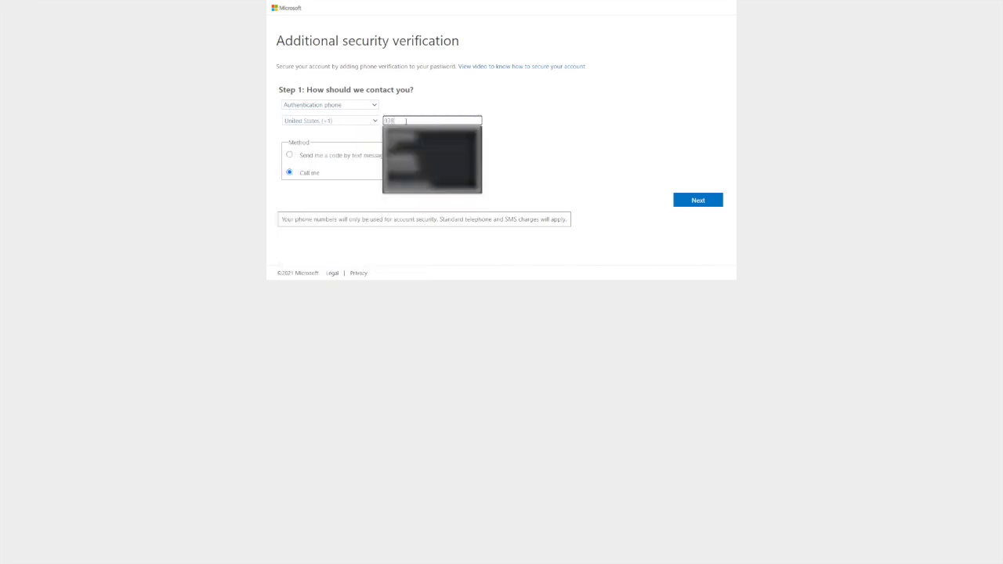
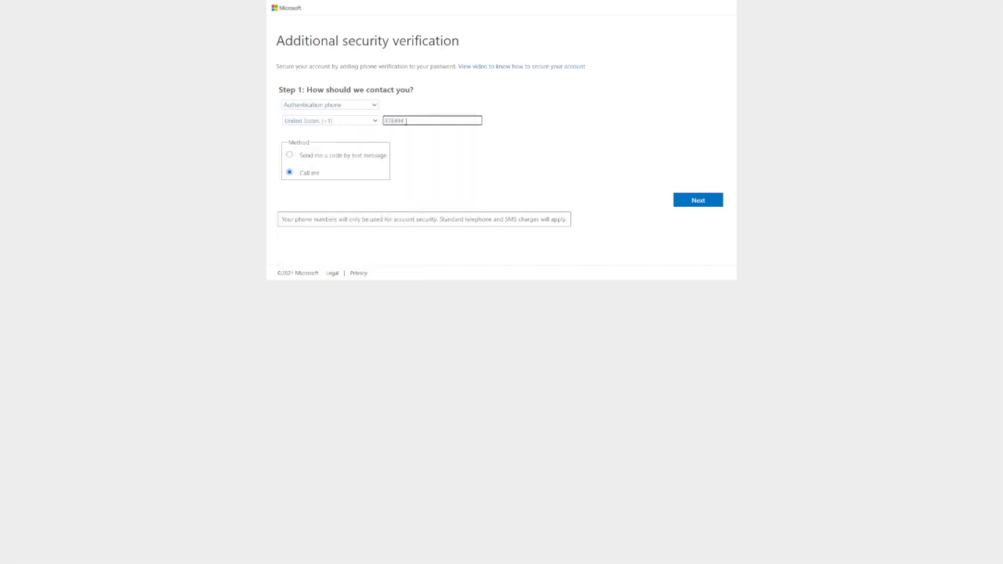
pyautogui.click(345, 157)
# Send the text code, enter the received verification code, and complete the security verification
pyautogui.click(696, 201)
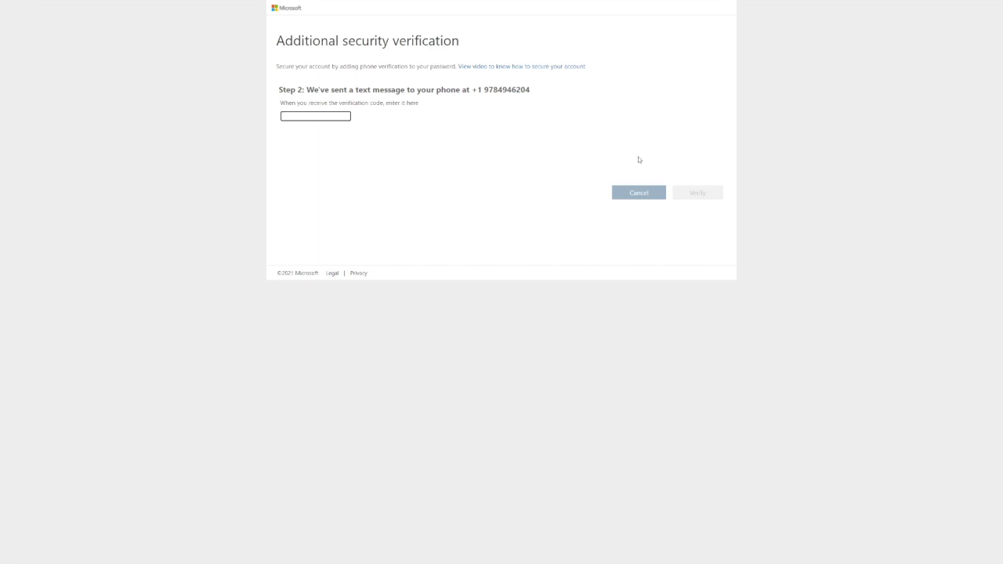
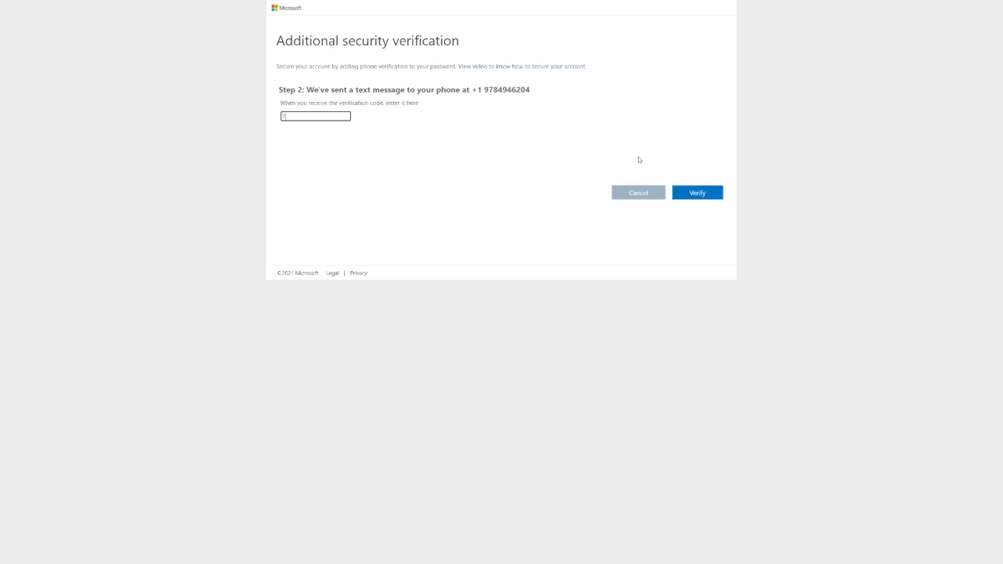
pyautogui.click(695, 196)
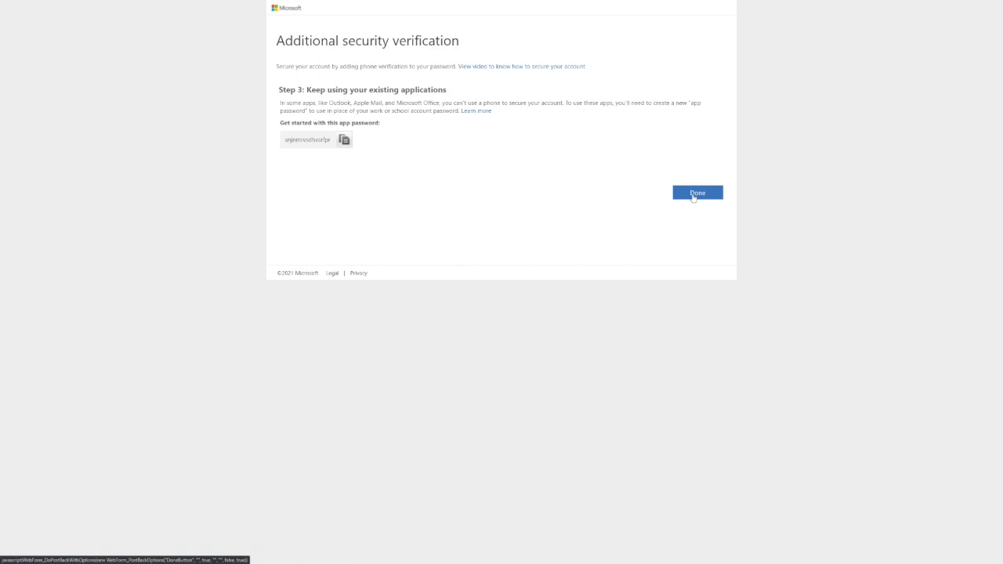
pyautogui.click(694, 195)
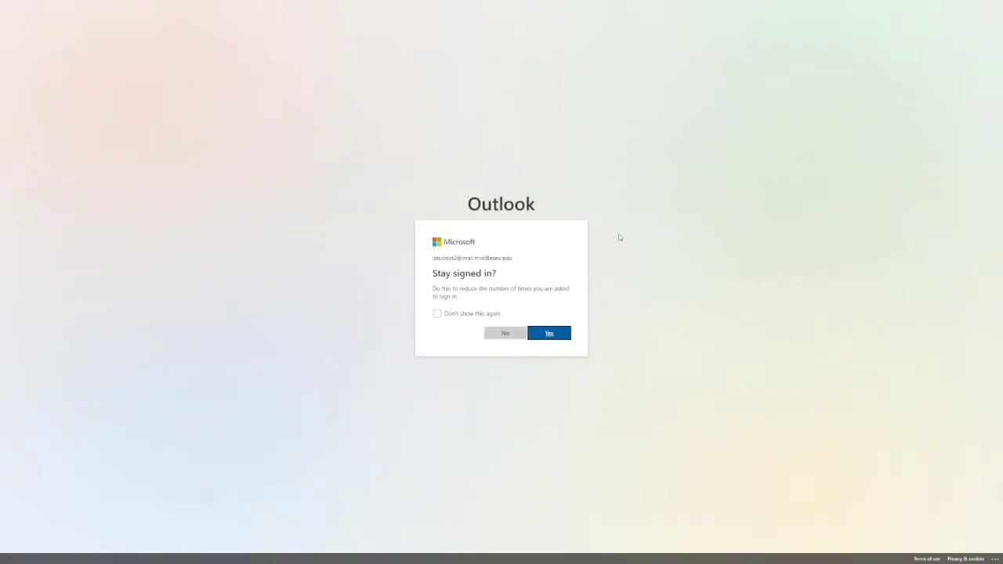
# Answer Yes to Stay signed in? to open the Outlook inbox
pyautogui.click(502, 333)
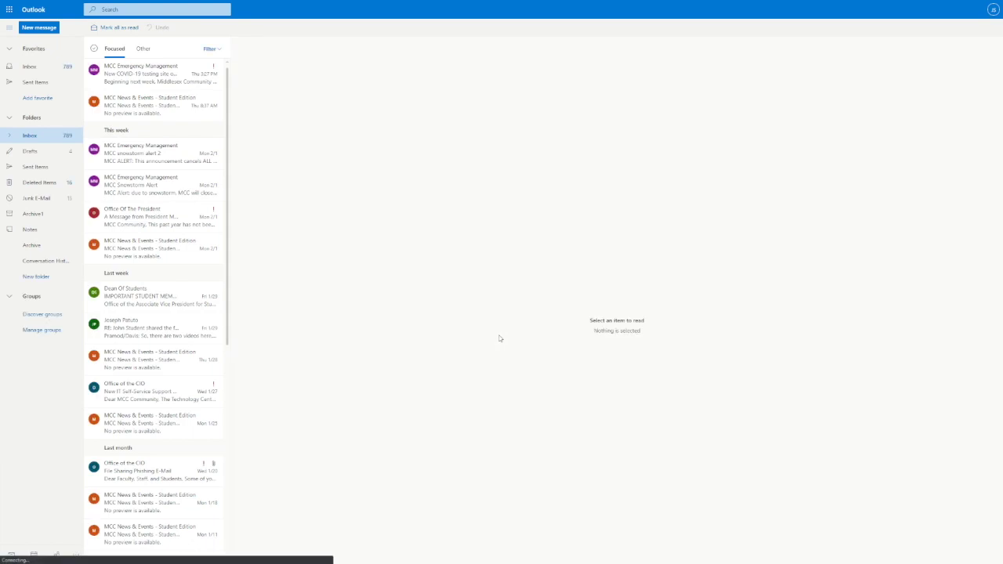